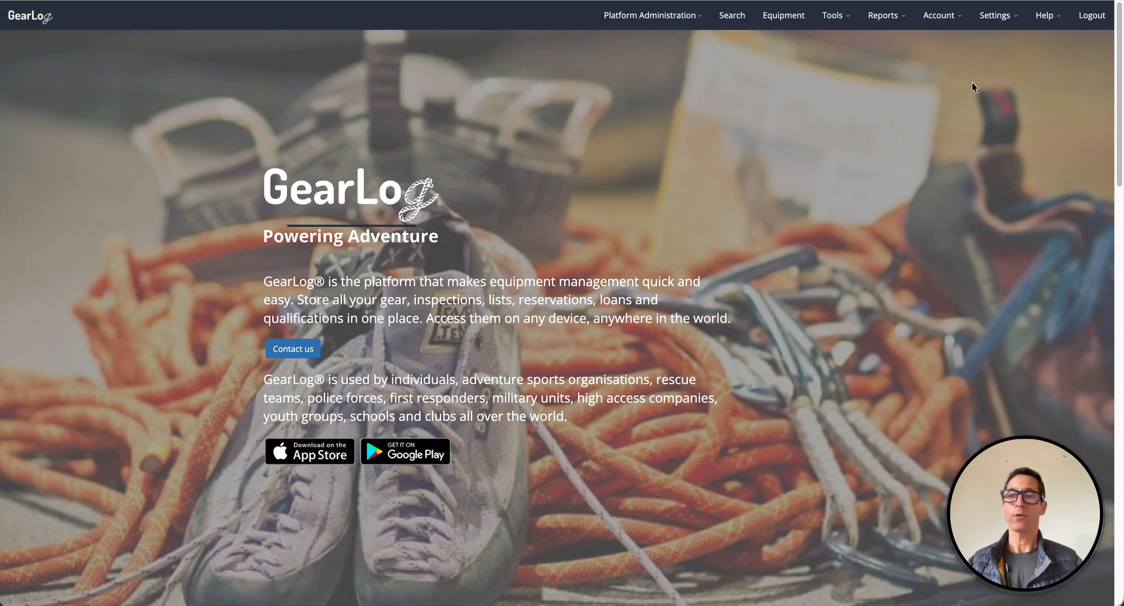
Open the folder settings and expand the filter and view options of the folder list.
left_click(995, 18)
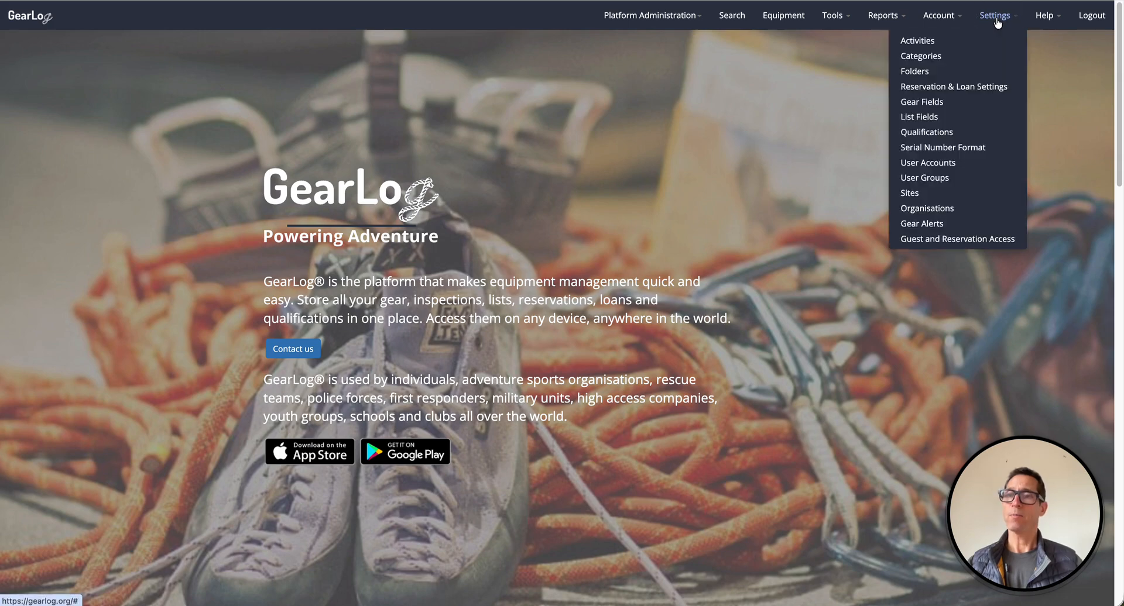
left_click(915, 72)
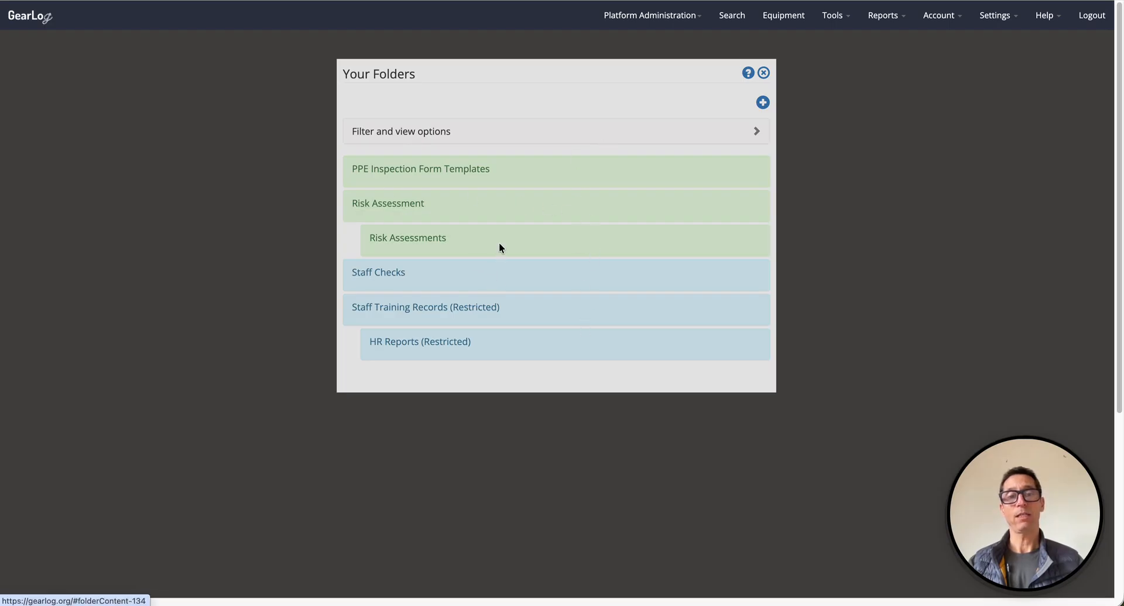
left_click(551, 131)
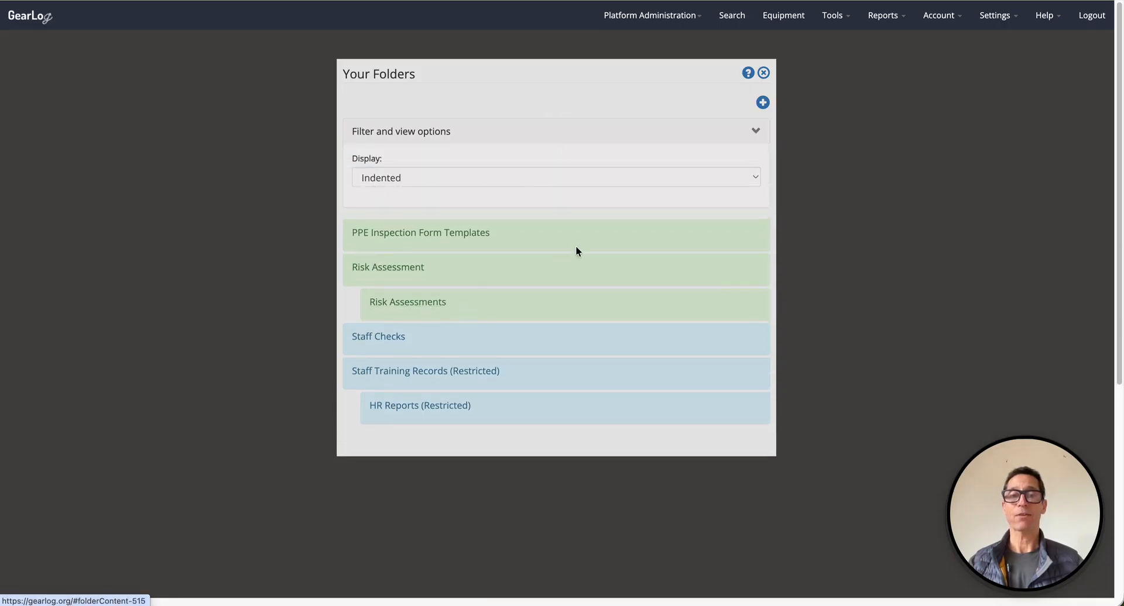
Display the folders as Nested and expand the Risk Assessment folder to view the folders inside it.
left_click(404, 178)
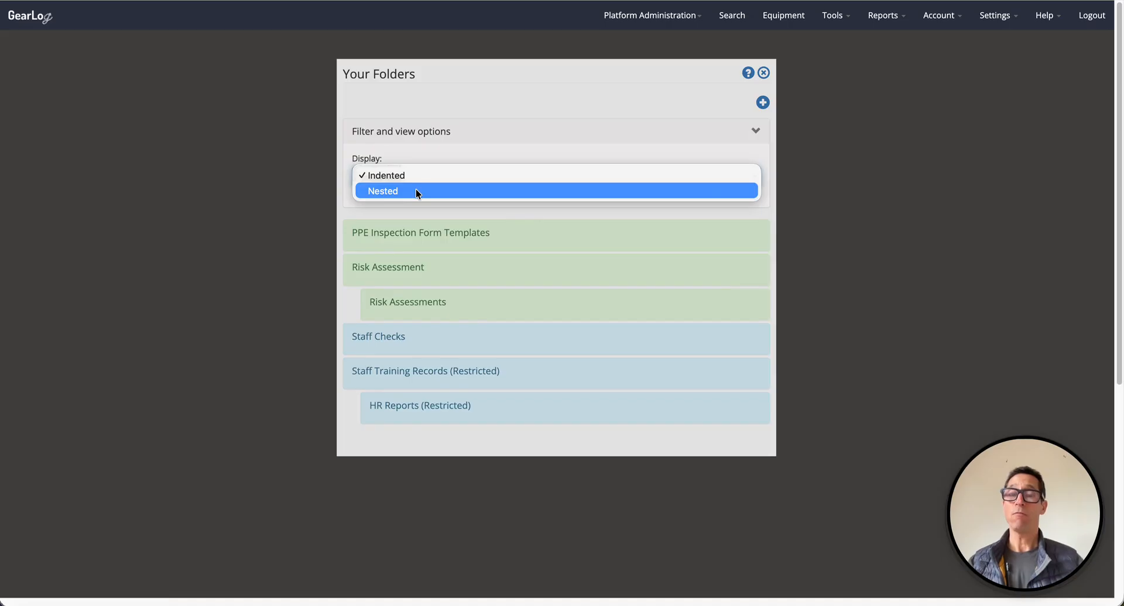
left_click(414, 192)
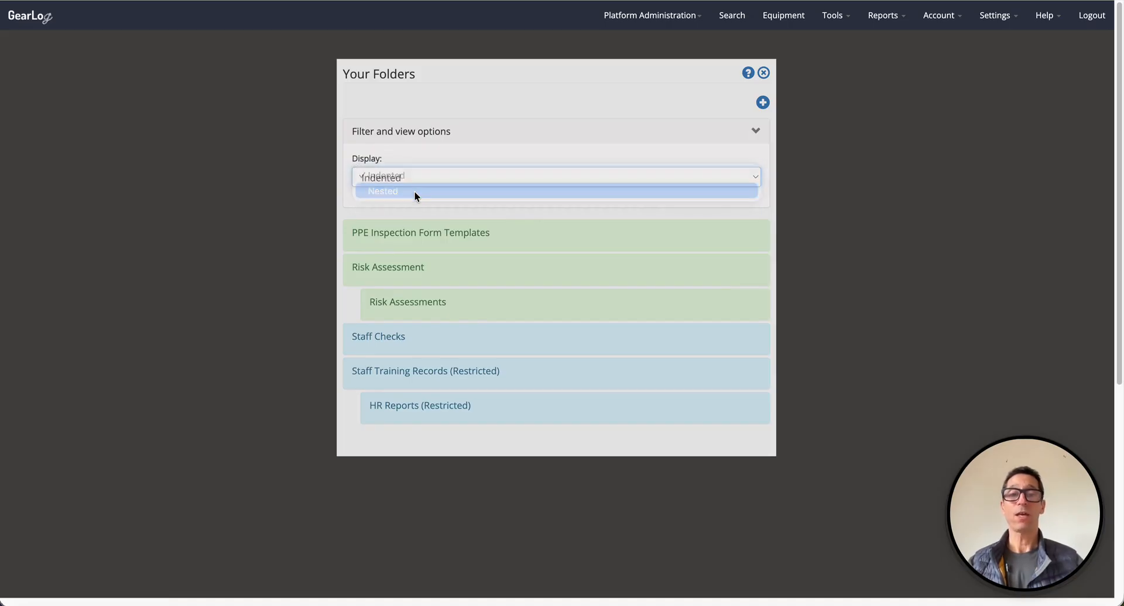
scroll(538, 217, "down", 1)
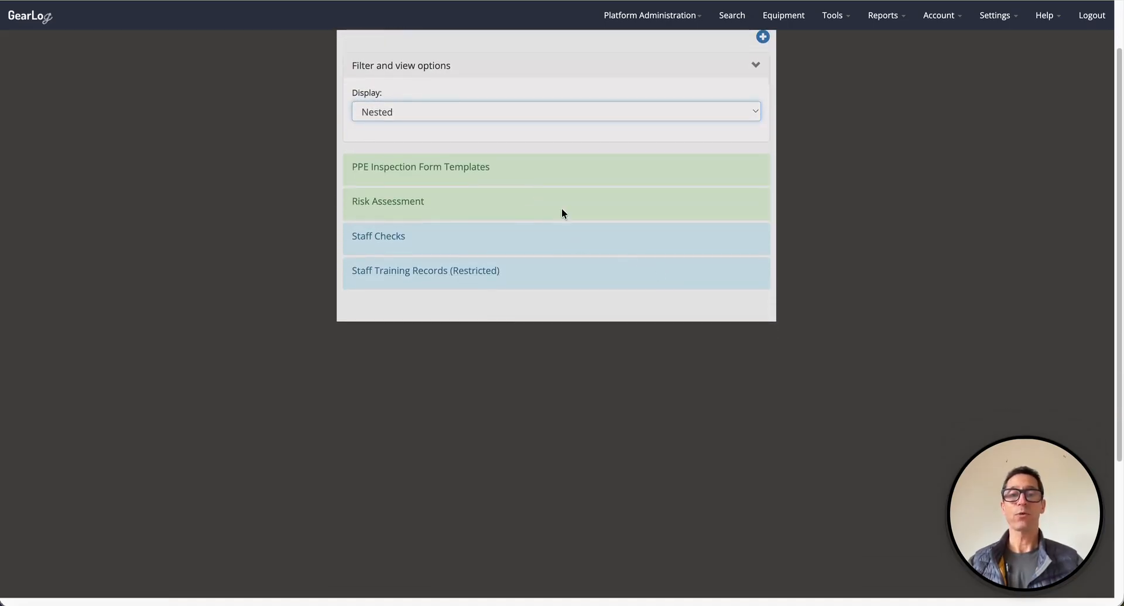
left_click(527, 209)
scroll(528, 207, "down", 1)
left_click(432, 302)
scroll(517, 299, "down", 1)
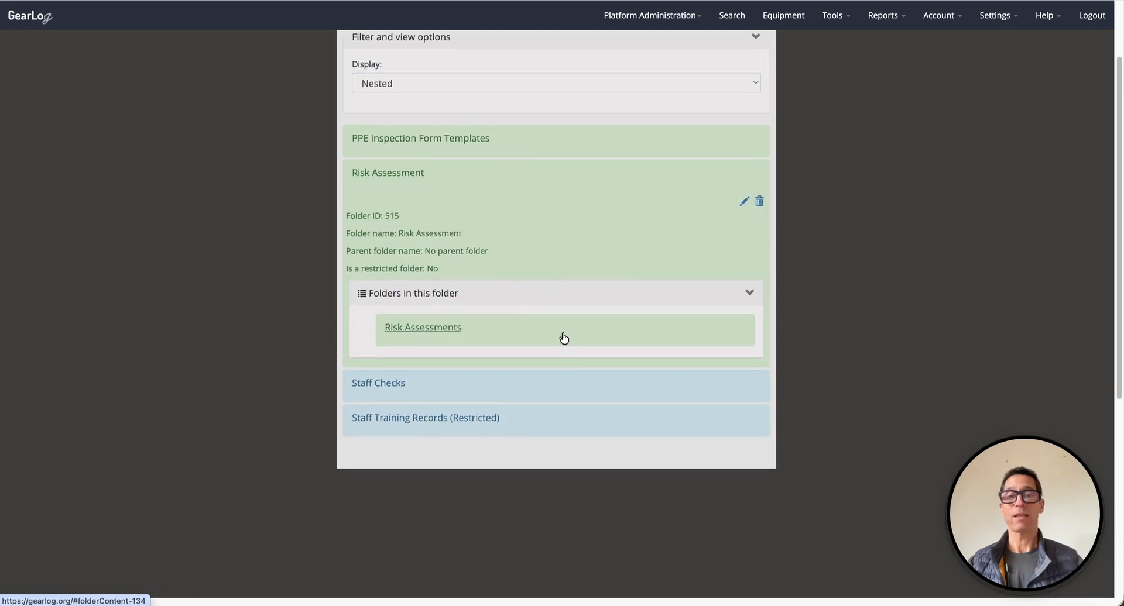
Set the folder list display back to Indented.
scroll(527, 235, "up", 2)
left_click(384, 128)
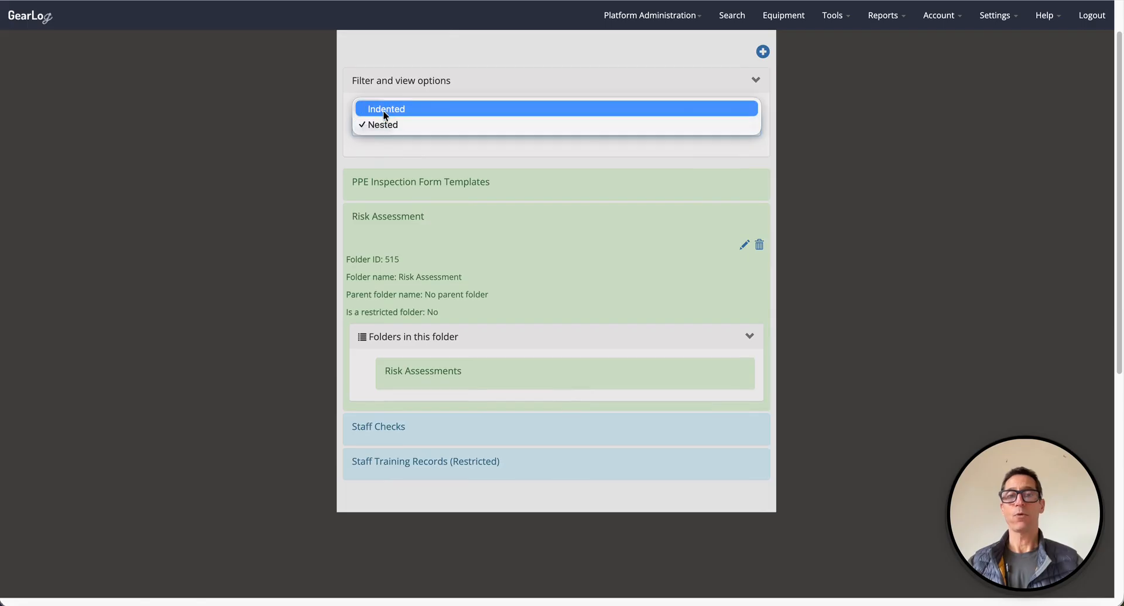
left_click(383, 109)
scroll(533, 190, "up", 2)
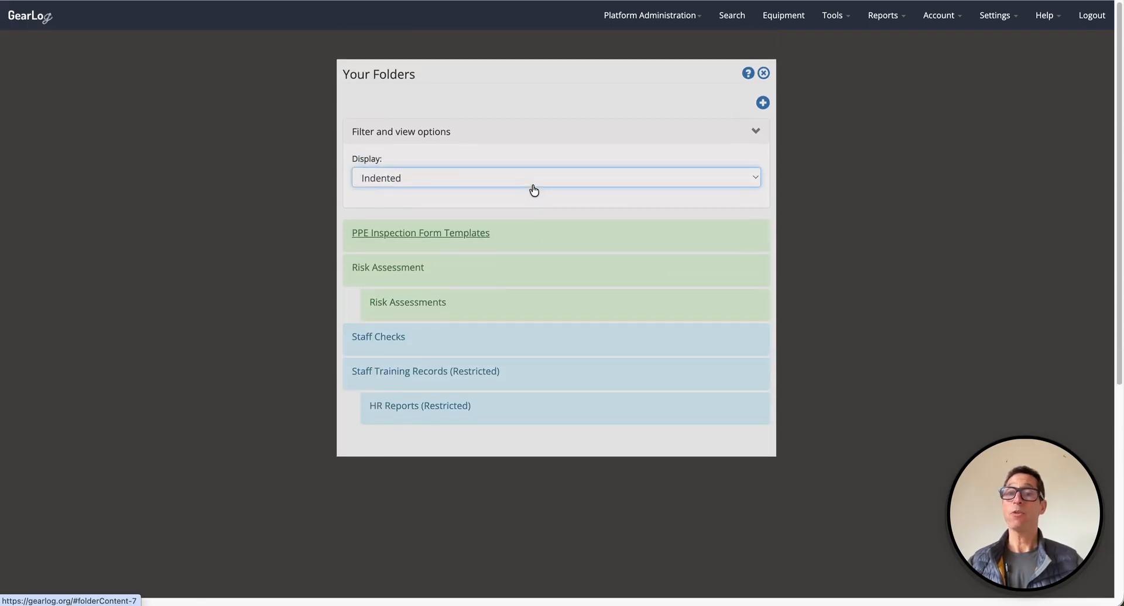
Start adding a new folder and name it Examples.
left_click(763, 103)
left_click(504, 99)
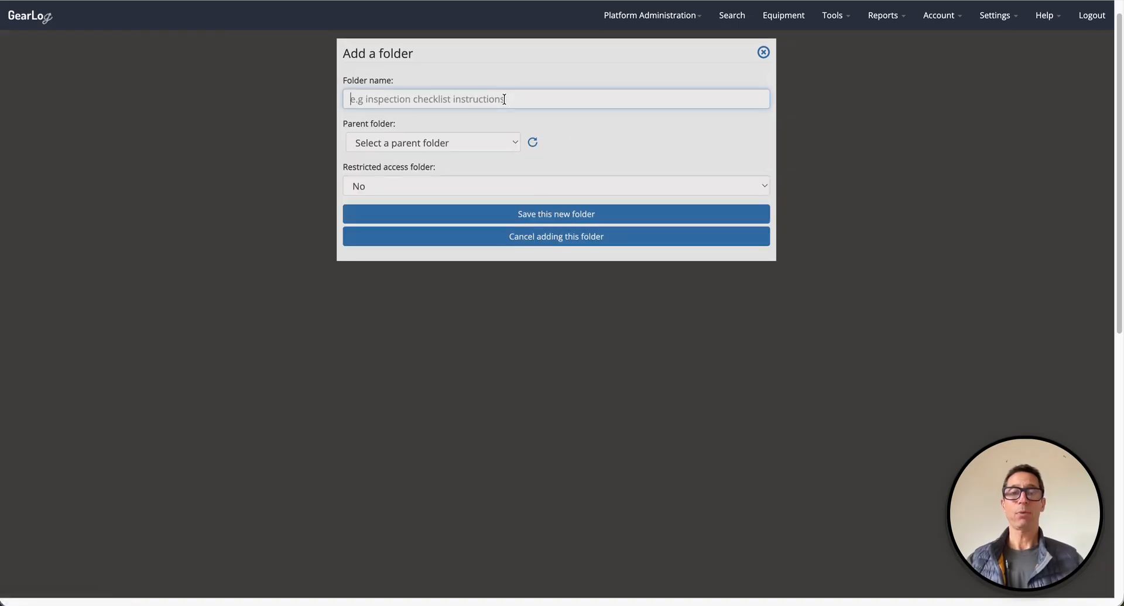
type("Ecxamples")
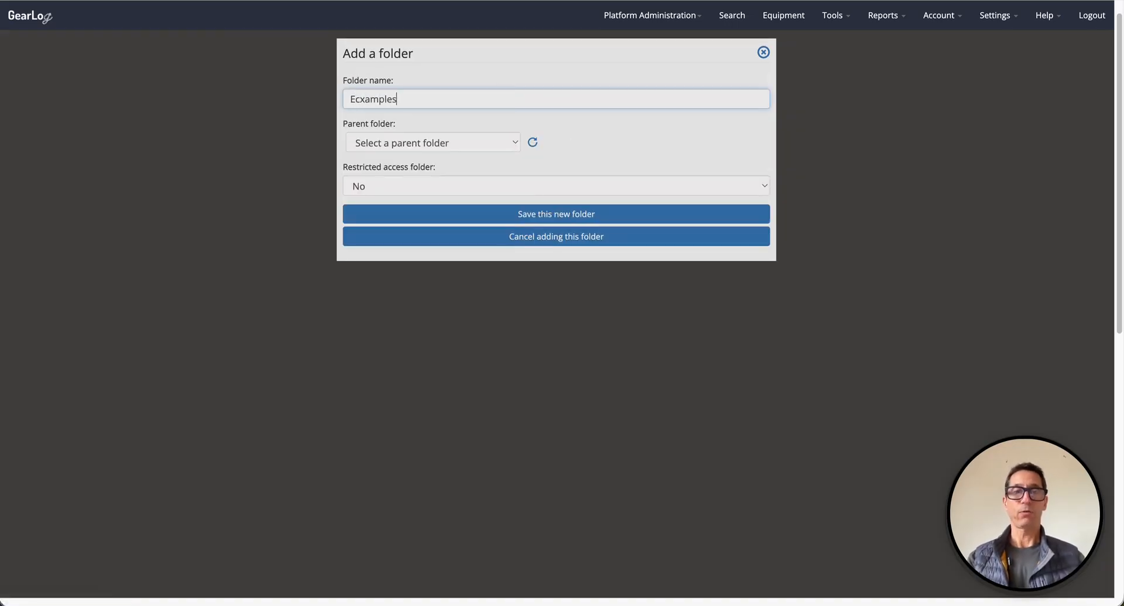
key("BackSpace")
key("BackSpace")
key("BackSpace")
key("BackSpace")
key("BackSpace")
key("BackSpace")
key("BackSpace")
type("x")
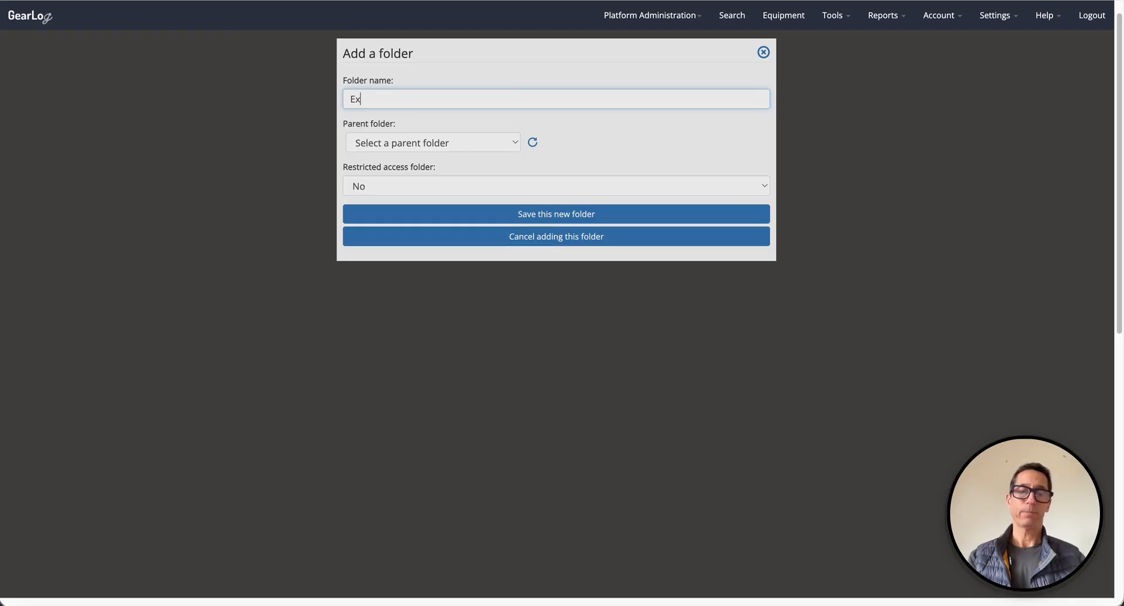
type("amples")
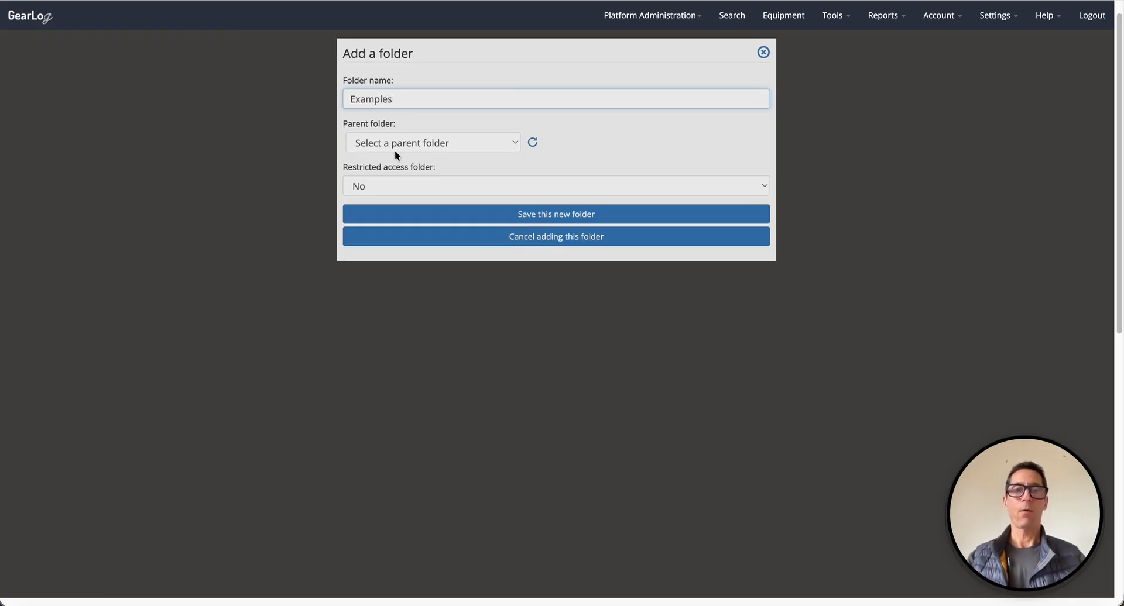
Set Risk Assessments as the parent of the new folder and save it.
left_click(383, 142)
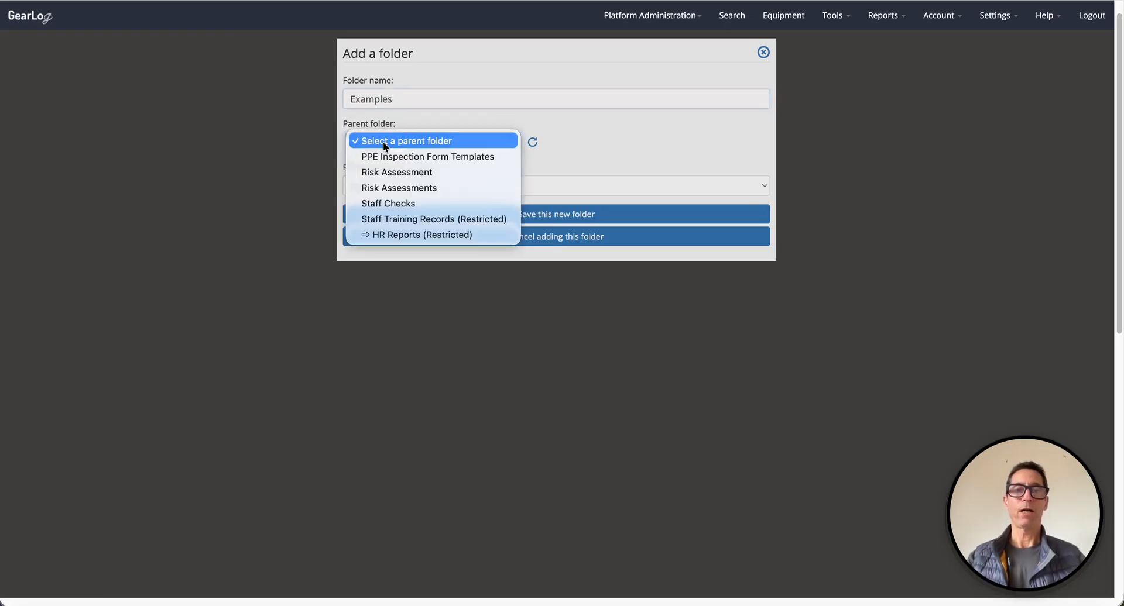
left_click(421, 188)
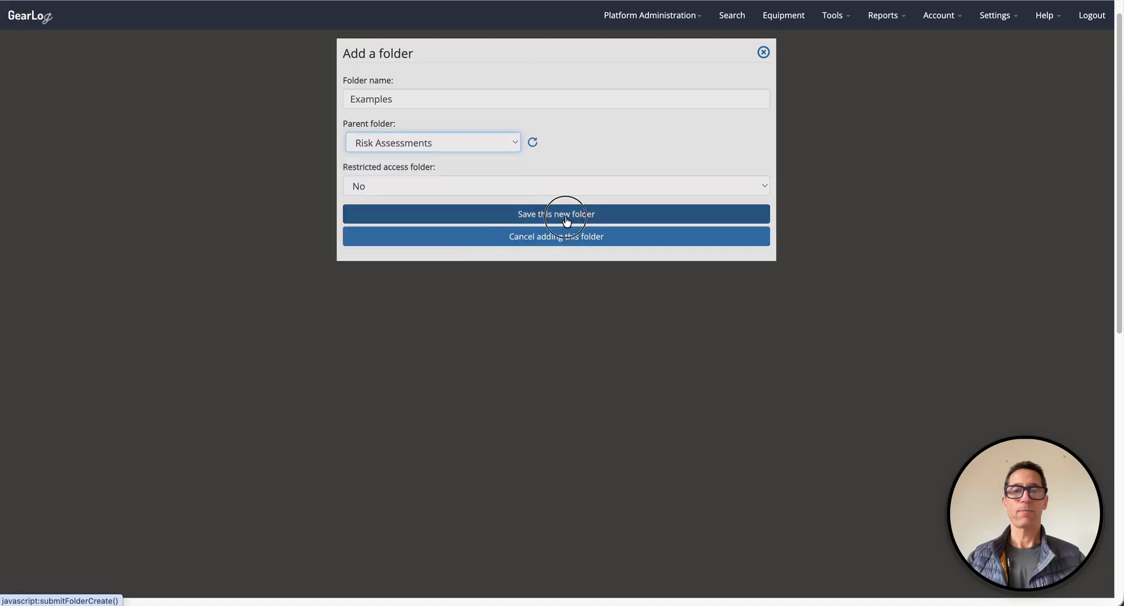
left_click(553, 211)
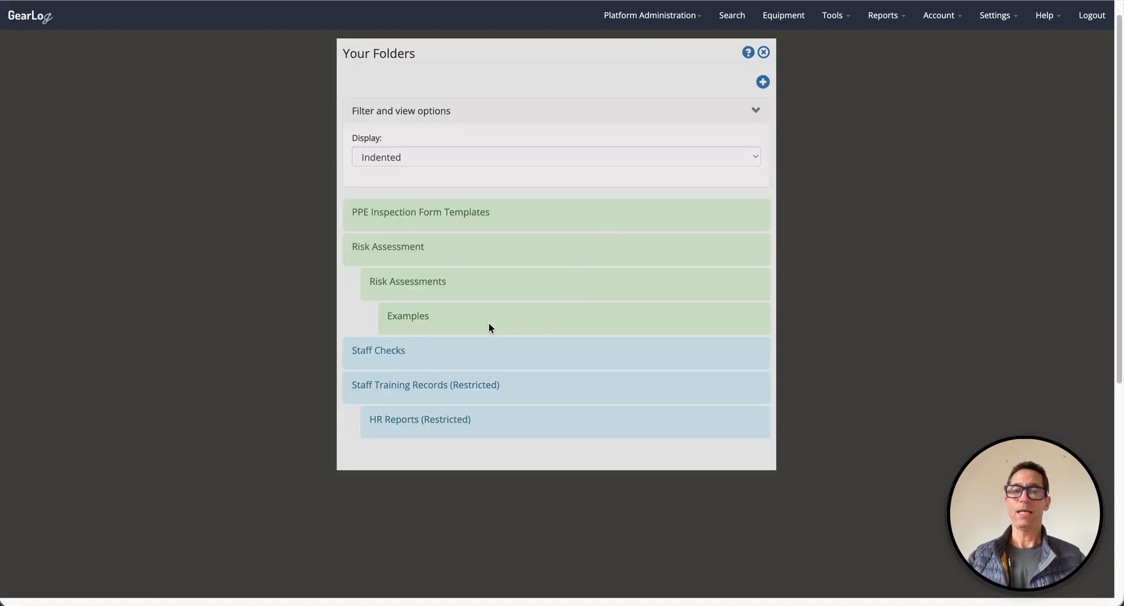
Delete the Examples folder inside Risk Assessments, confirming the deletion.
left_click(514, 324)
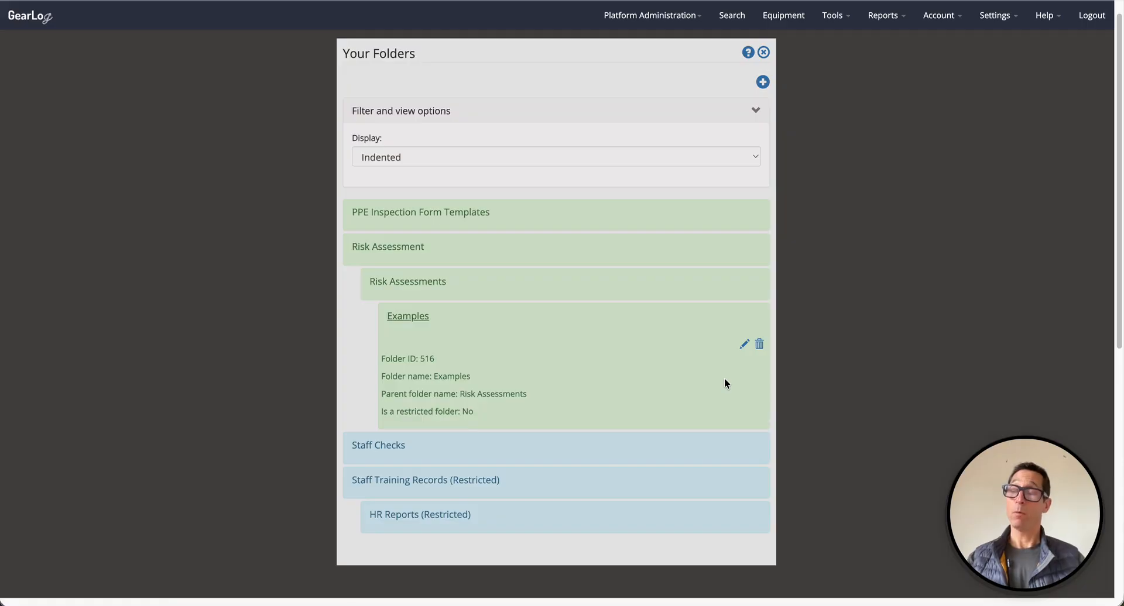
left_click(759, 345)
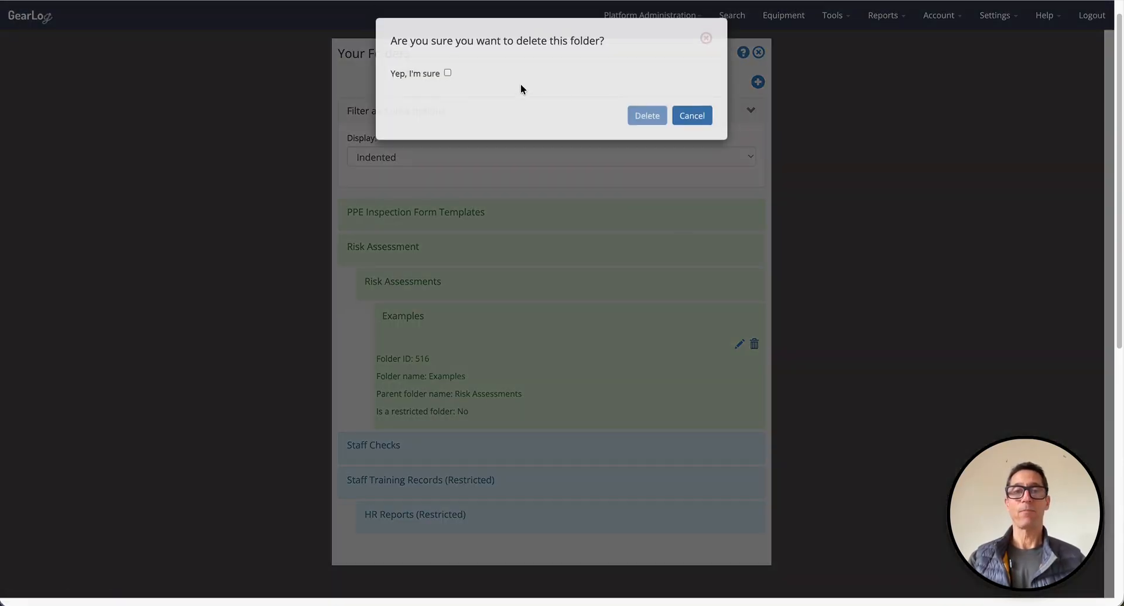
left_click(447, 73)
left_click(644, 115)
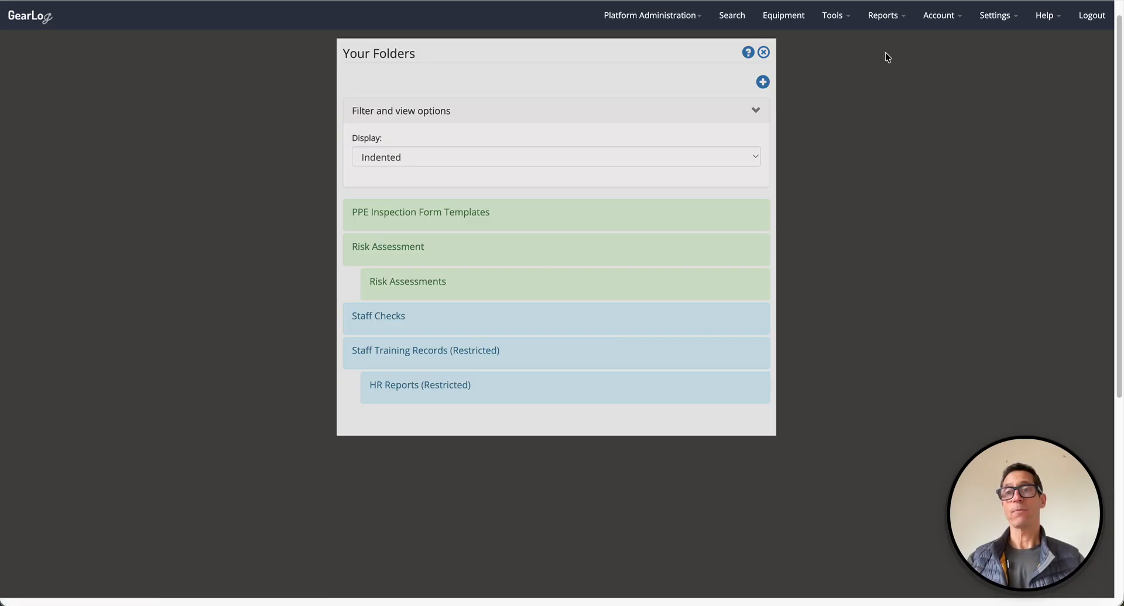
Open the Files tool and expand the Risk Assessments folder to list its files.
left_click(833, 18)
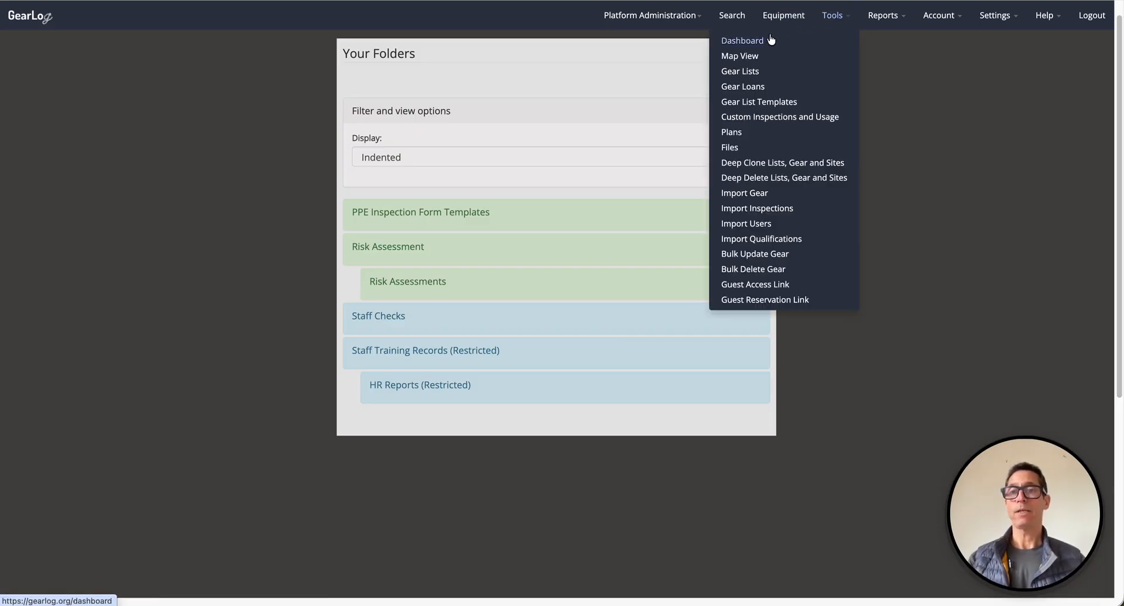
left_click(730, 153)
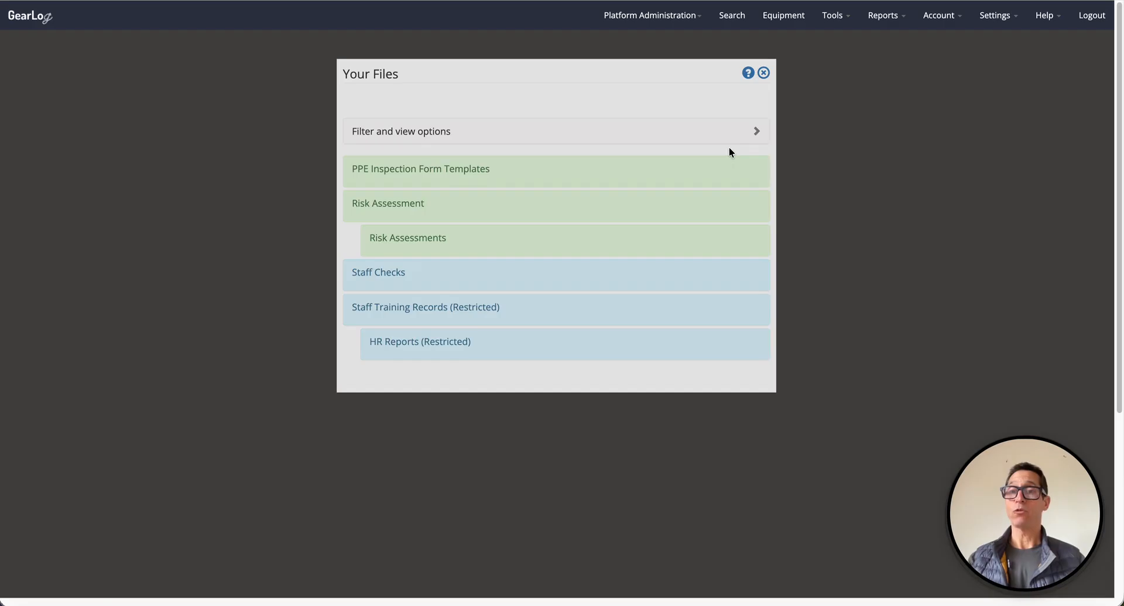
left_click(712, 242)
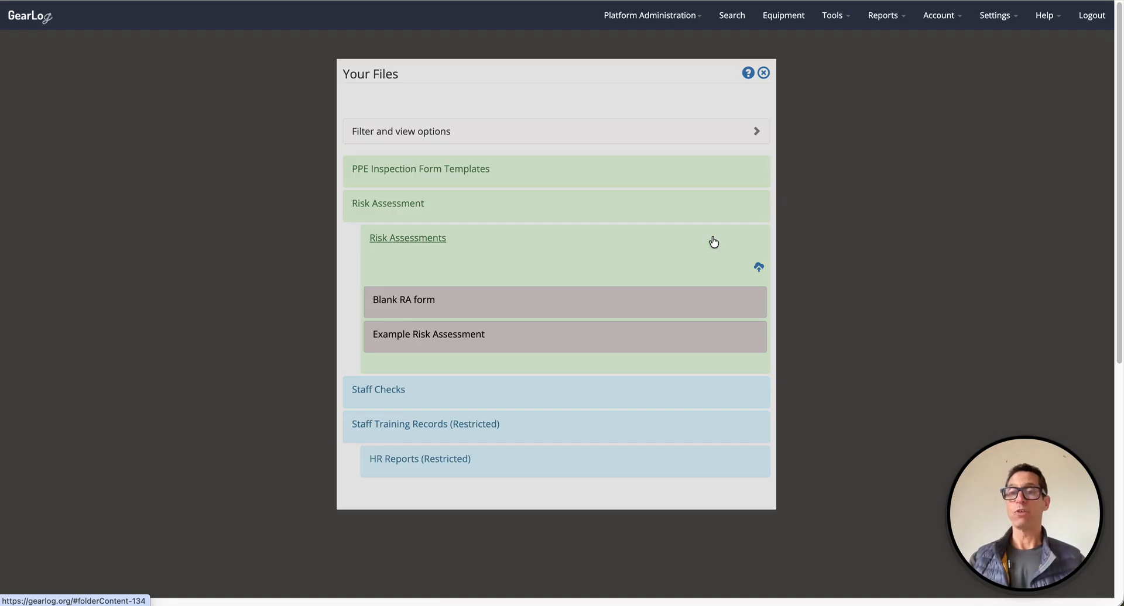
scroll(713, 241, "down", 1)
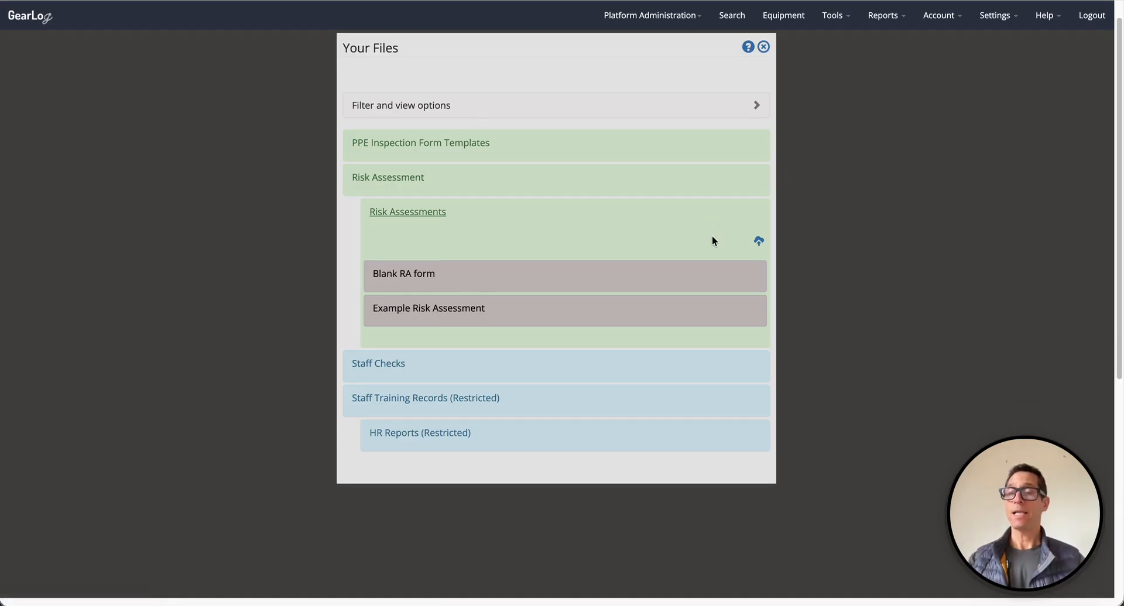
Start adding a file to the Risk Assessments folder, named Training example, with Upload a file as its source.
left_click(760, 241)
left_click(462, 100)
type("Tra")
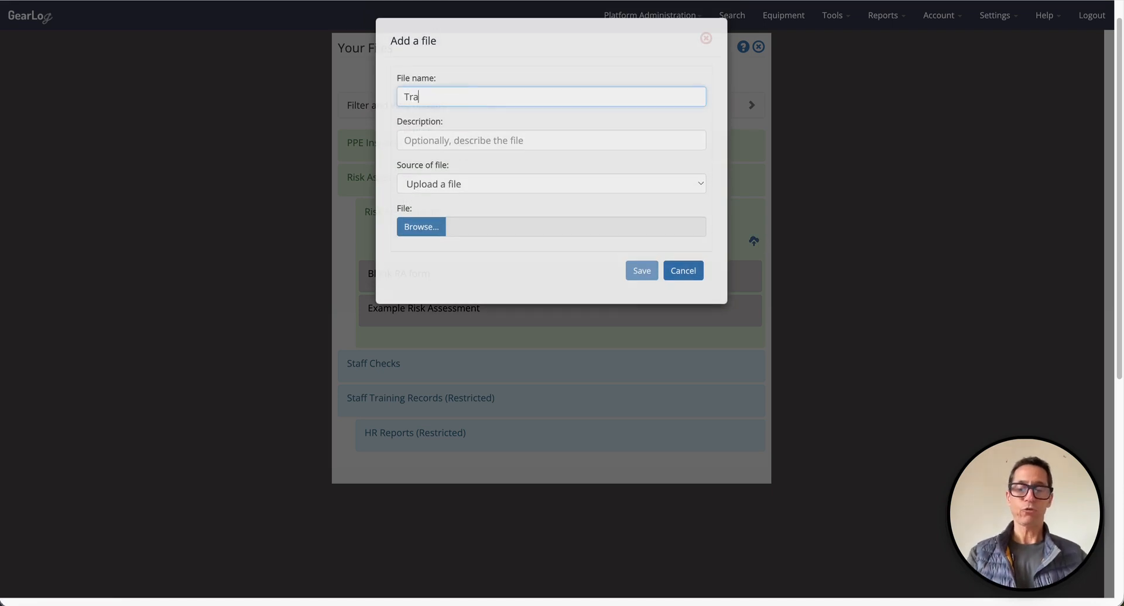
type("ining exa")
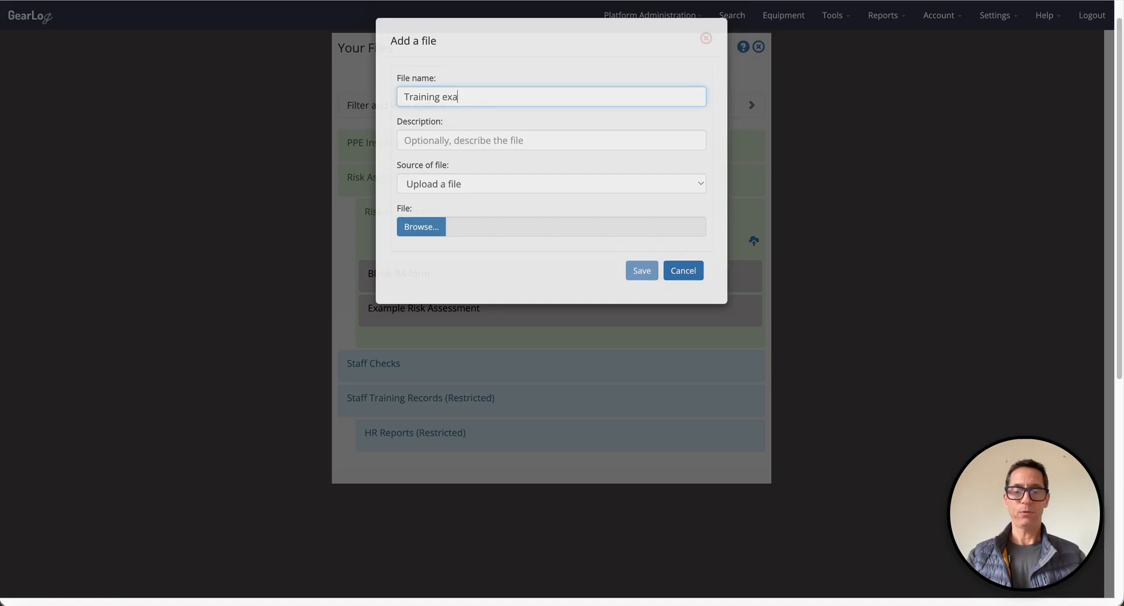
type("mple")
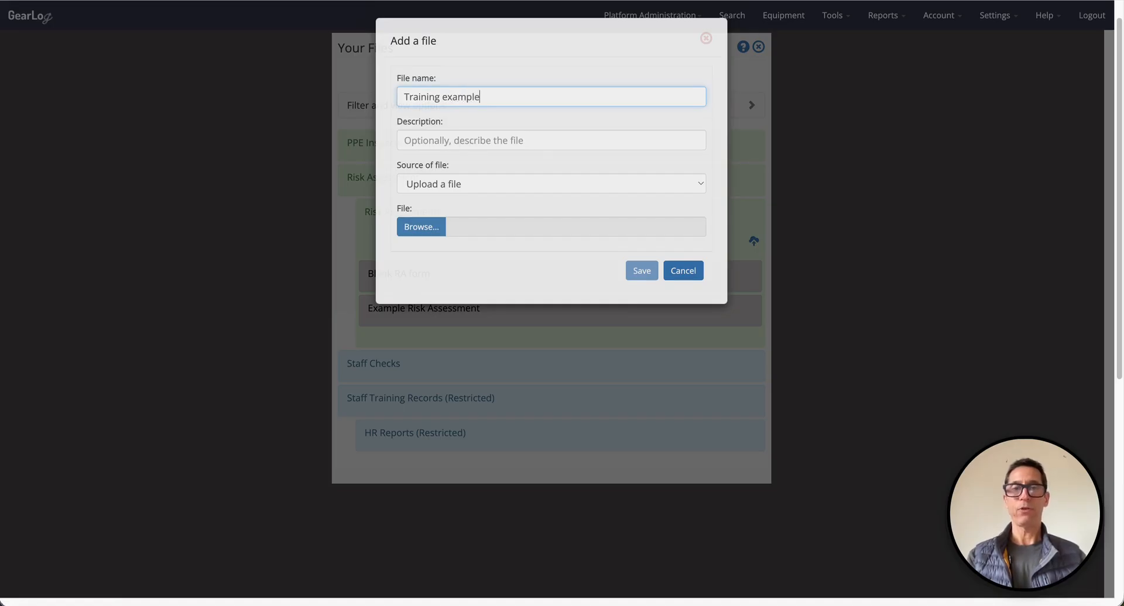
left_click(485, 140)
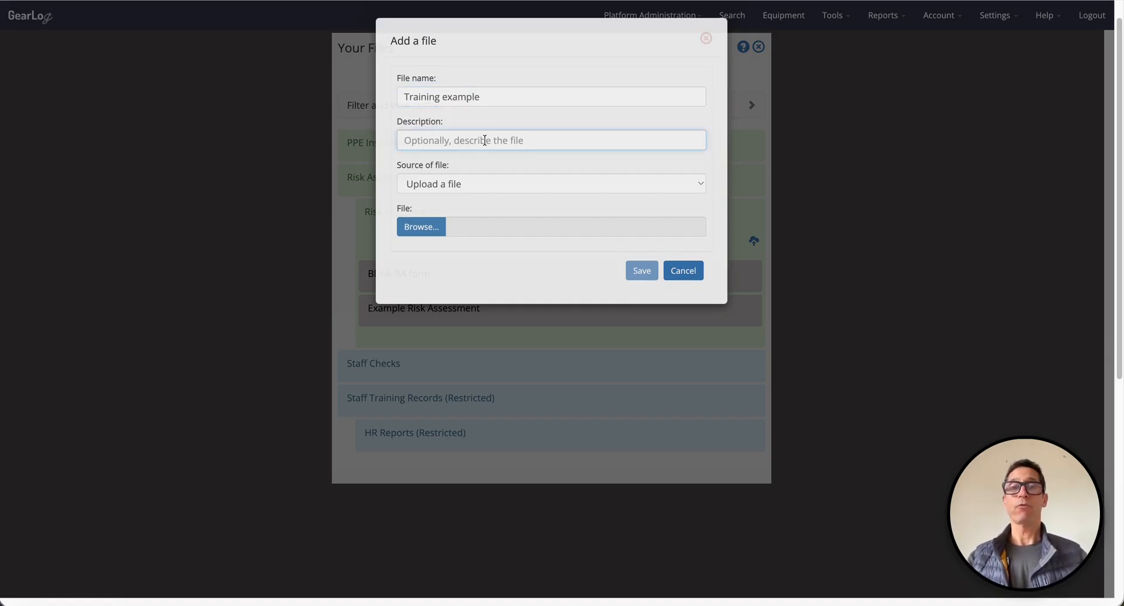
left_click(462, 183)
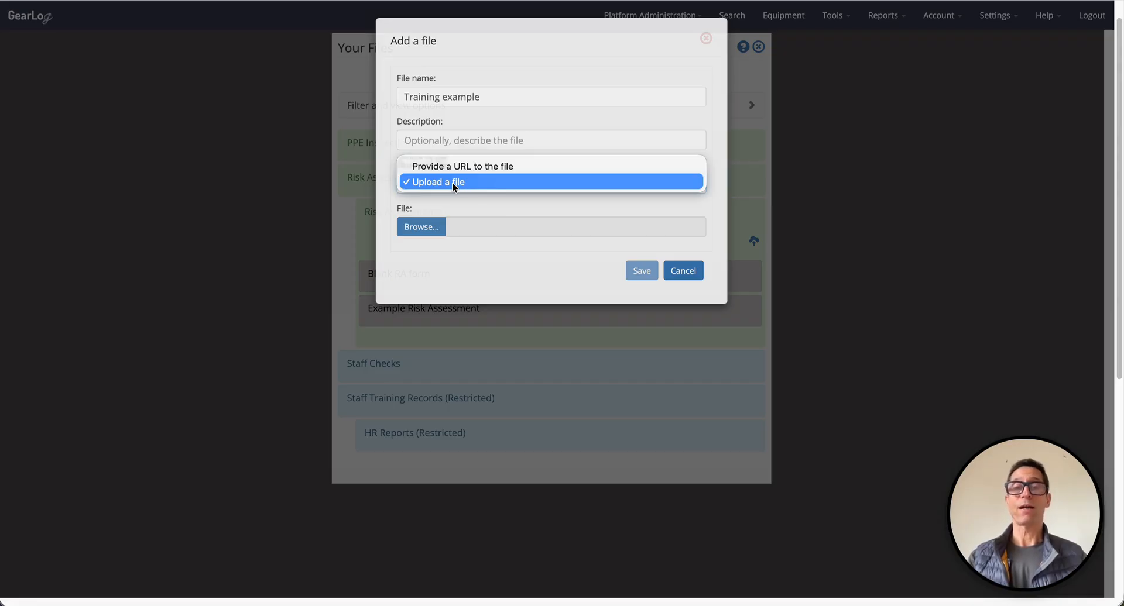
left_click(381, 179)
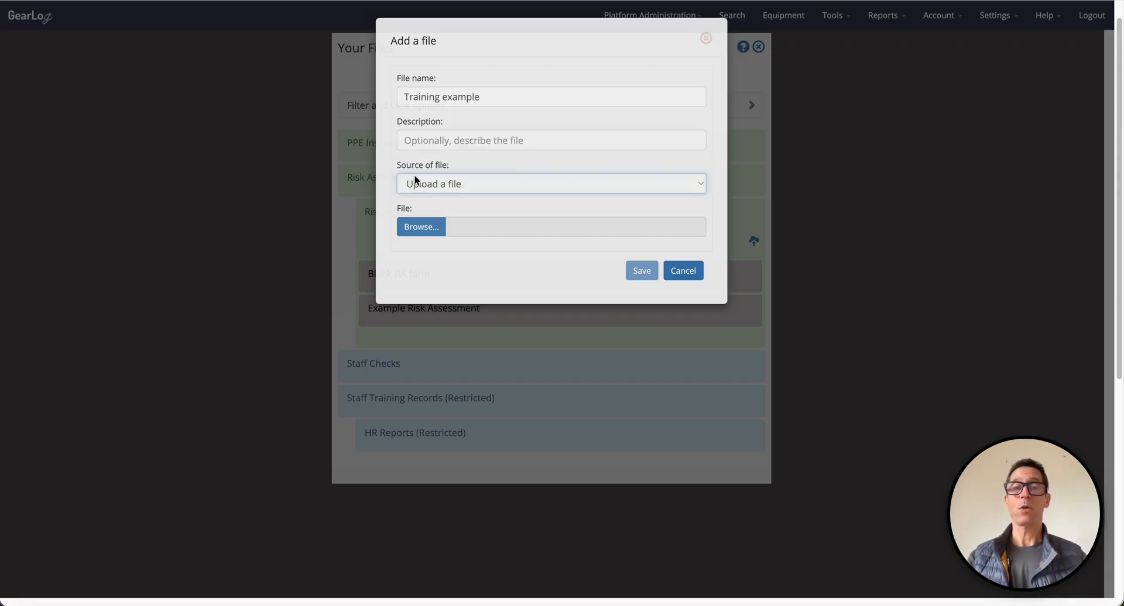
Choose Risk assessment - activity 452.pdf from My Documents as the file to upload and save the entry.
left_click(428, 228)
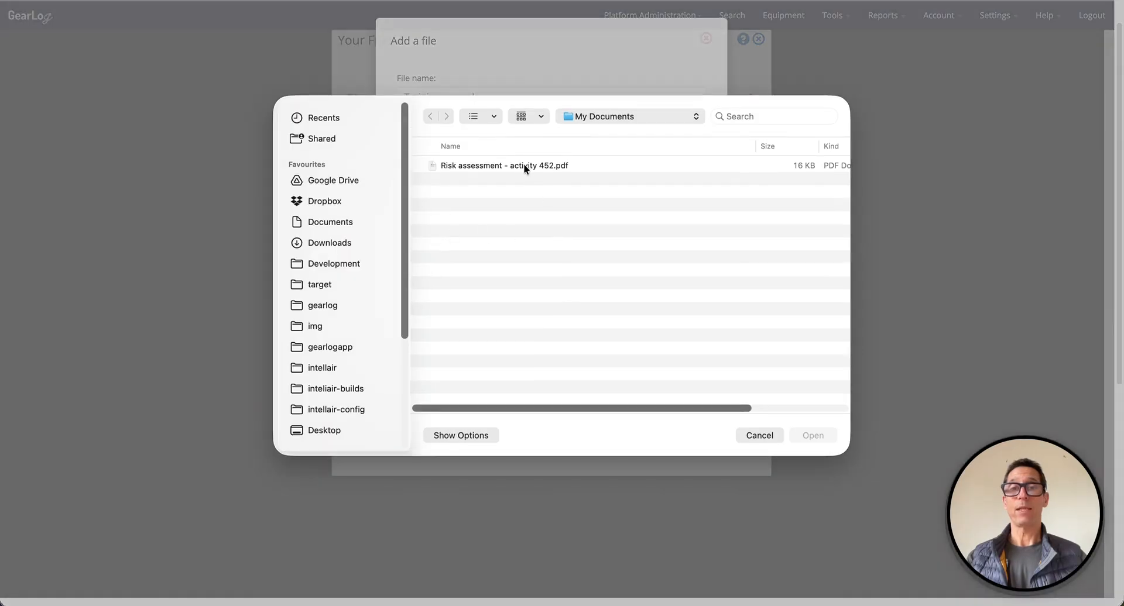
left_click(524, 166)
left_click(813, 435)
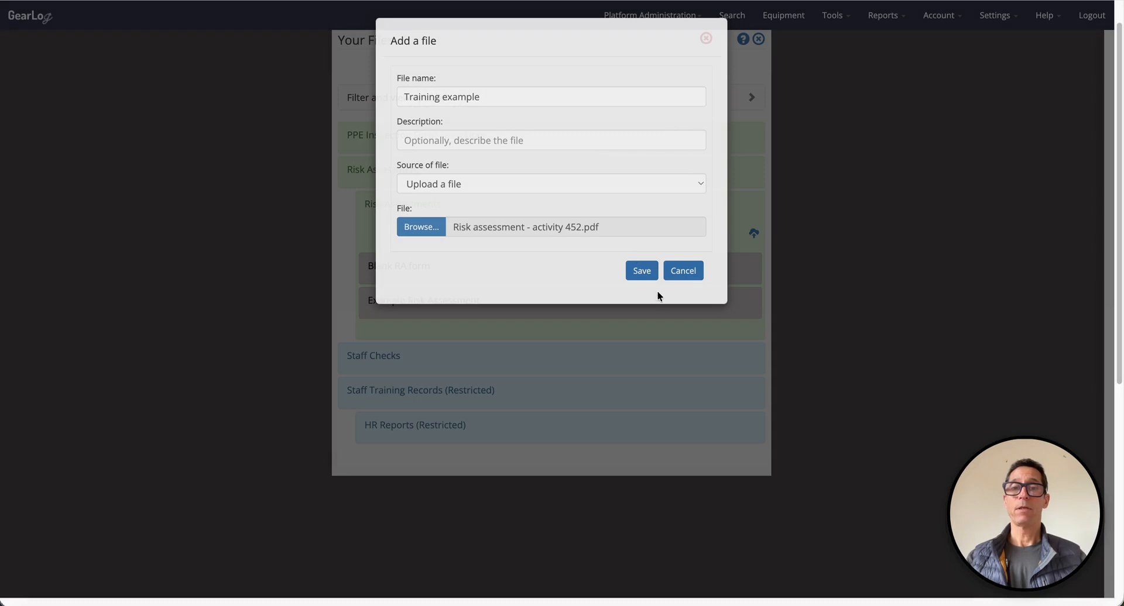
left_click(647, 275)
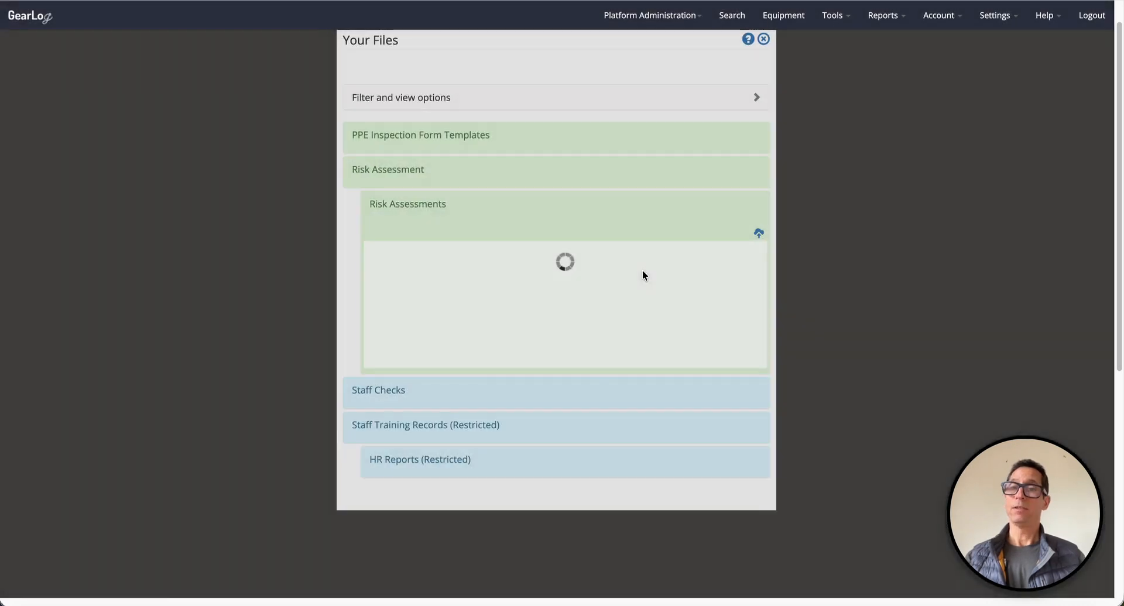
Expand the Training example file entry to examine its details and permanent link.
scroll(642, 276, "down", 2)
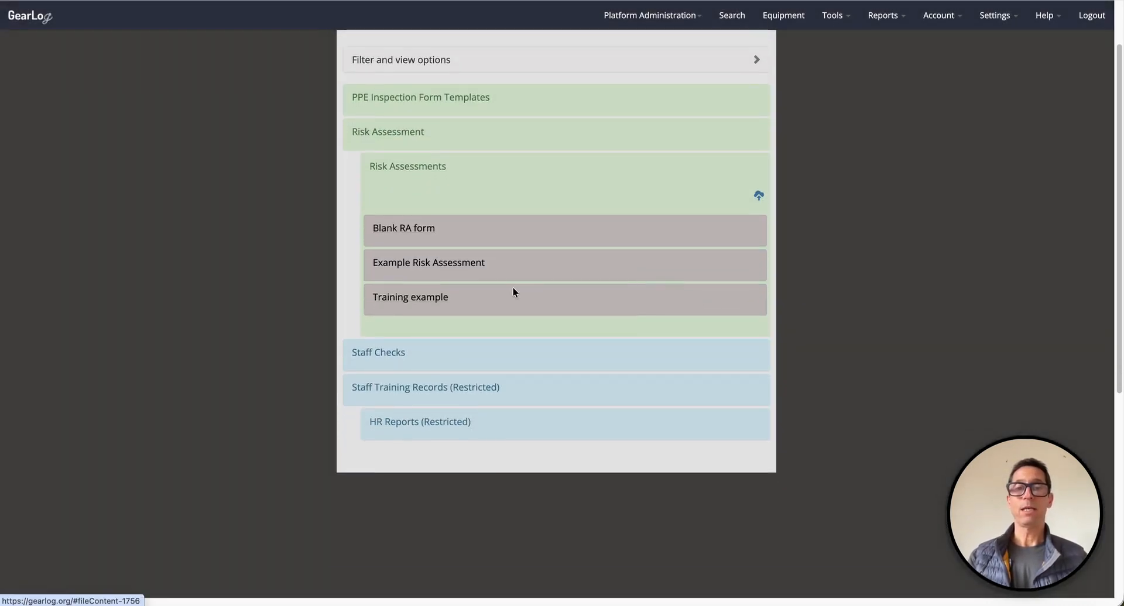
left_click(504, 305)
scroll(650, 292, "down", 3)
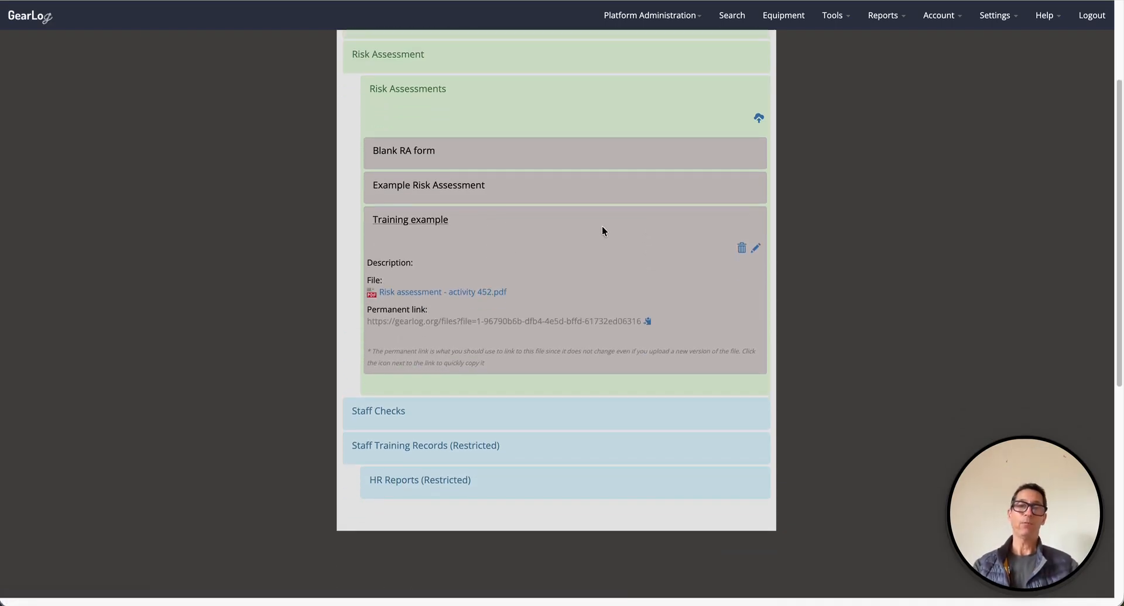
scroll(602, 227, "down", 1)
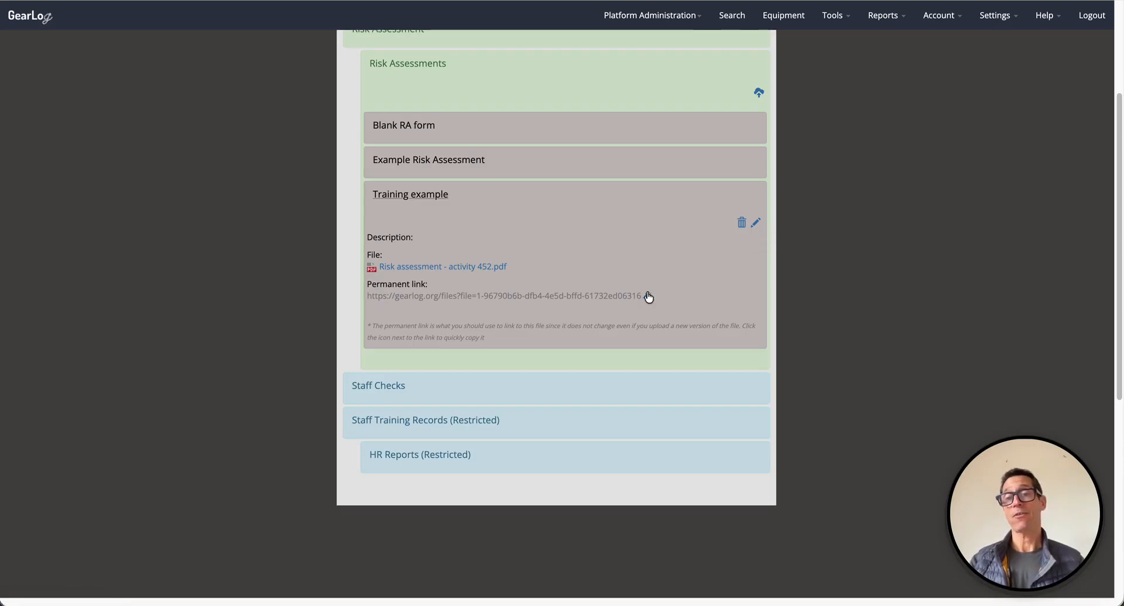
left_click_drag(641, 293, 536, 293)
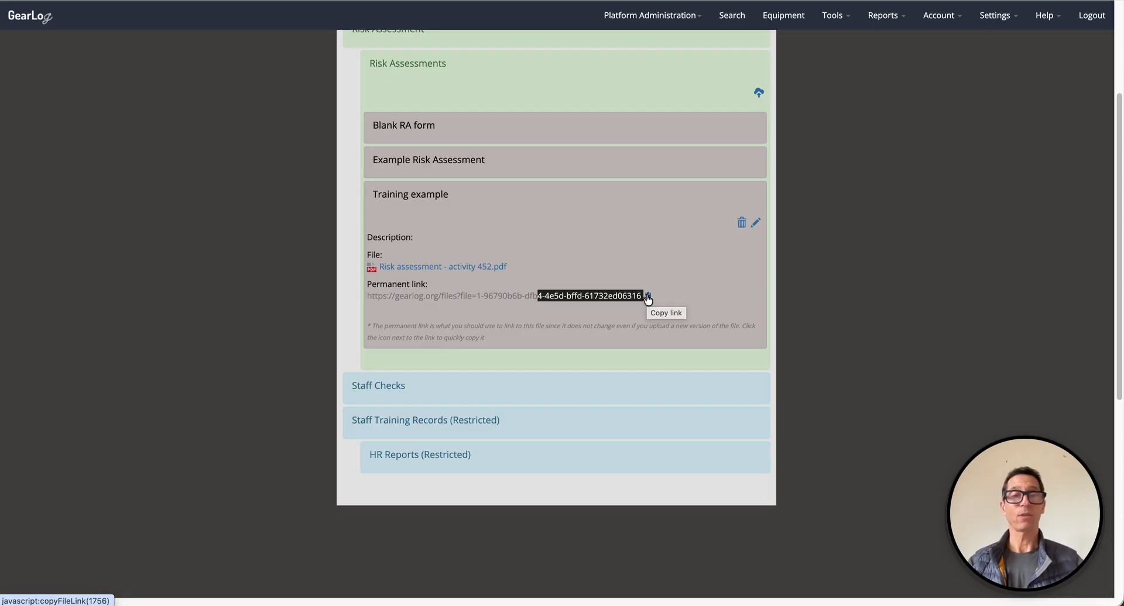
left_click(618, 239)
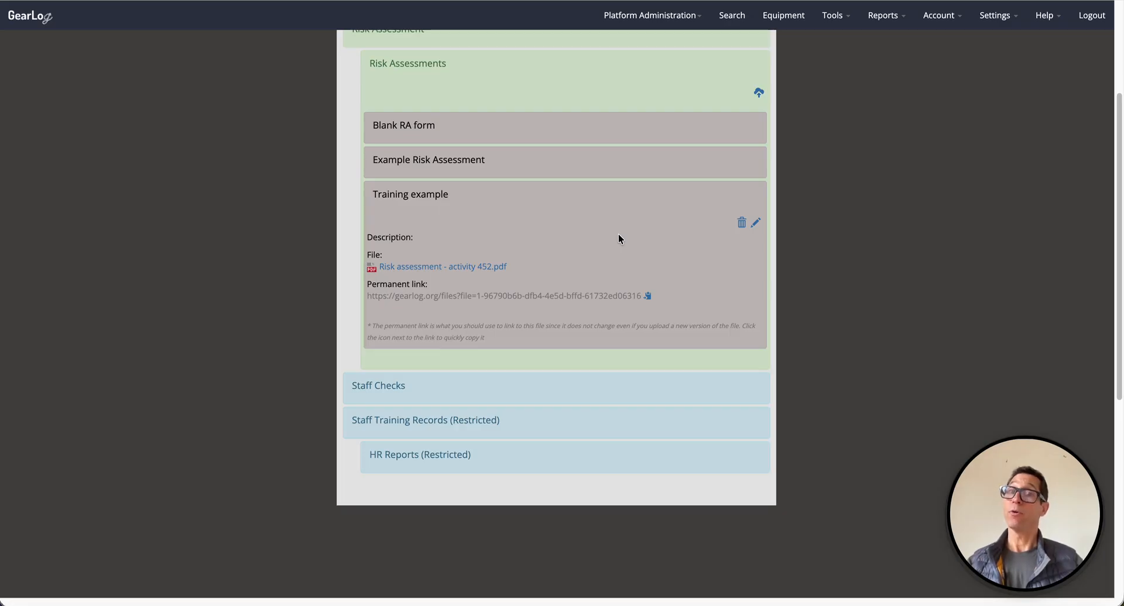
Start adding another file to the Risk Assessments folder and name it How to assess risk.
left_click(759, 94)
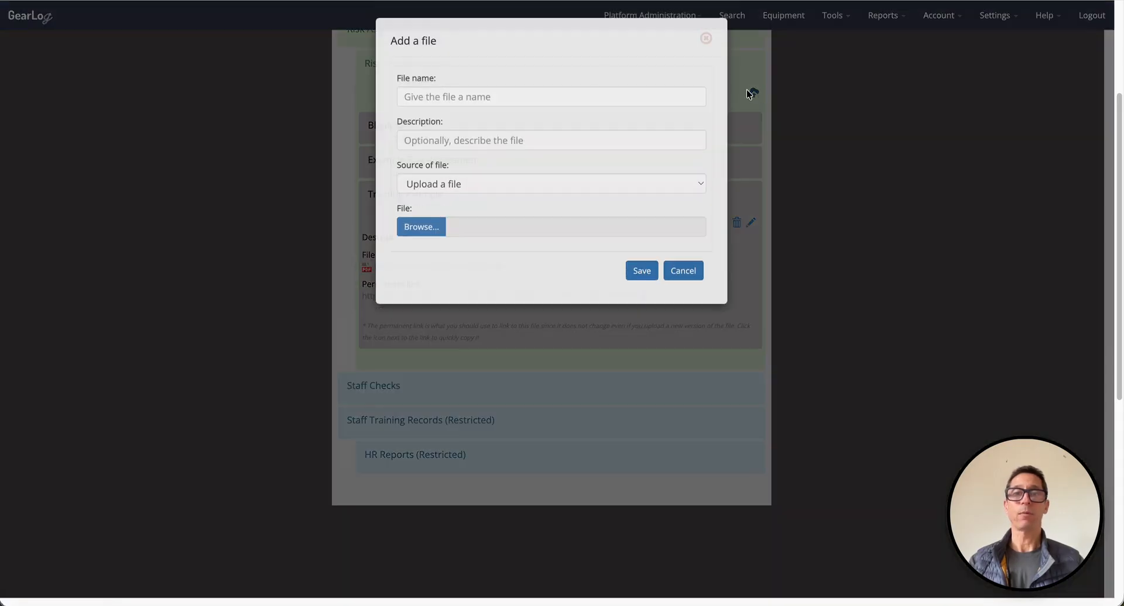
left_click(429, 95)
type("H")
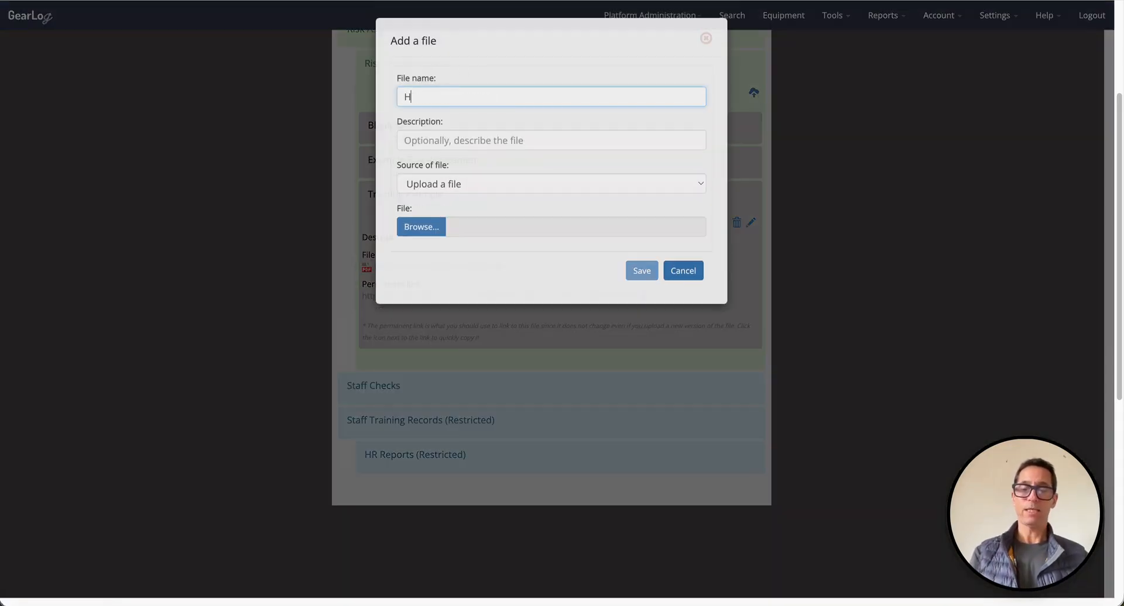
type("ow to ")
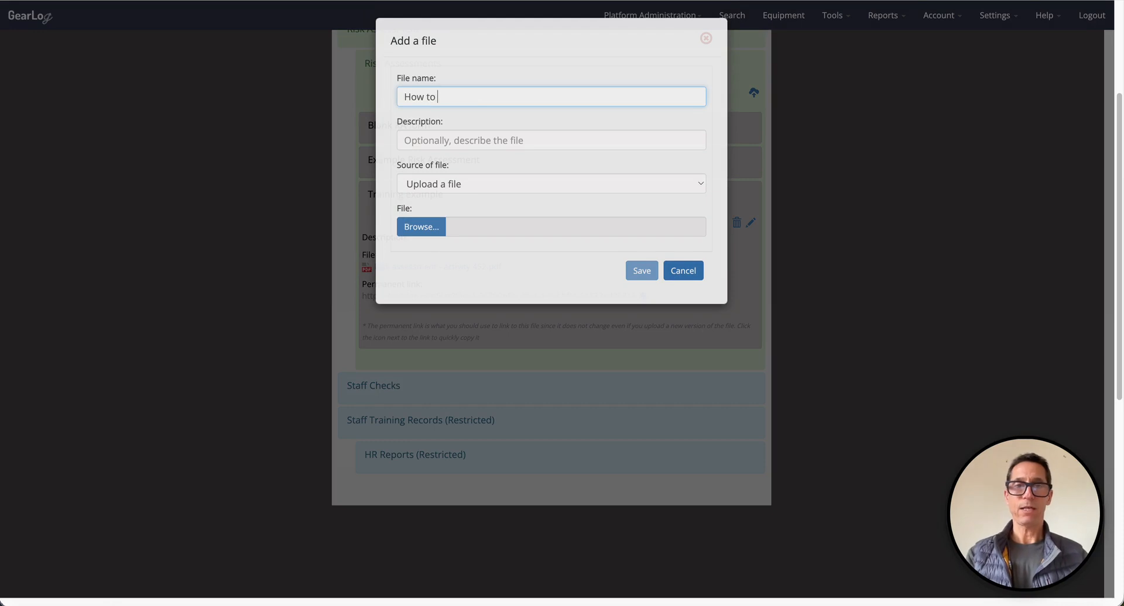
type("assess risk")
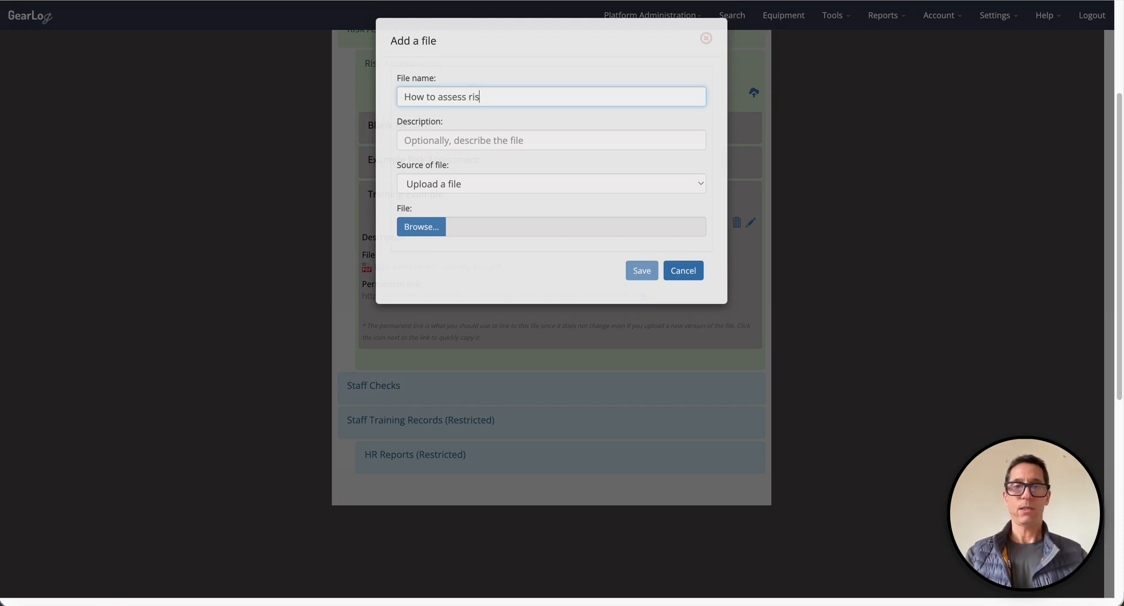
left_click(439, 184)
left_click(484, 167)
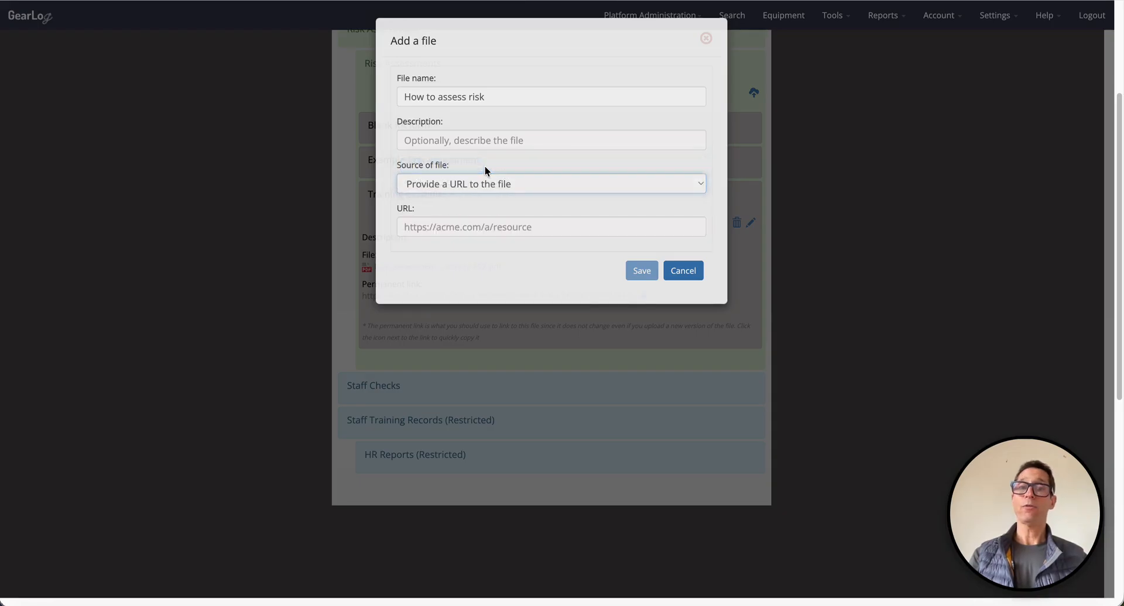
left_click(461, 226)
key("ctrl+v")
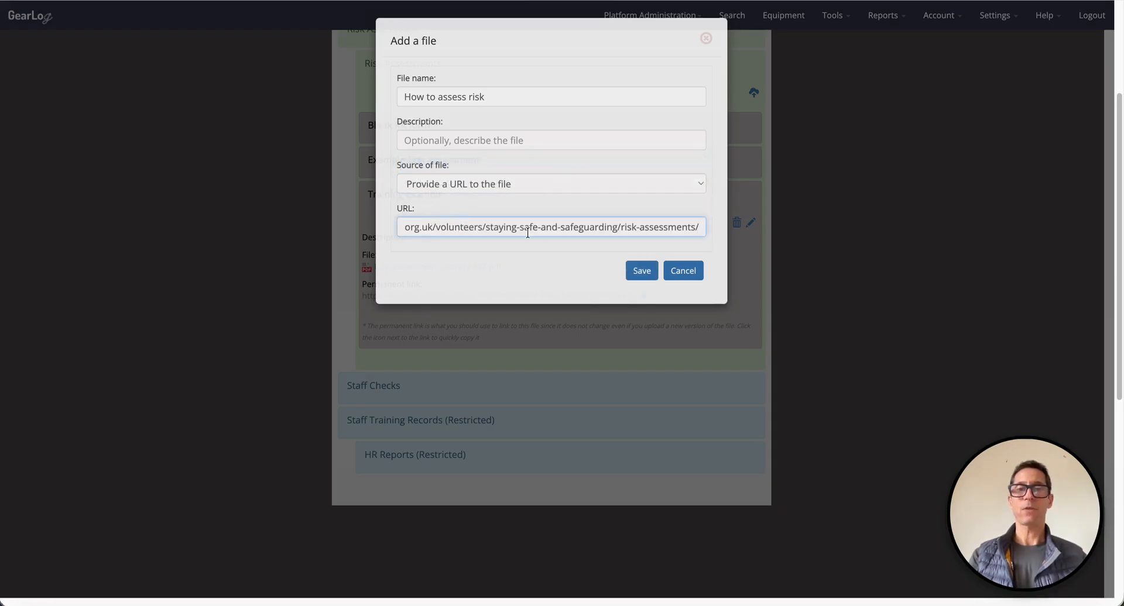
left_click_drag(528, 233, 300, 233)
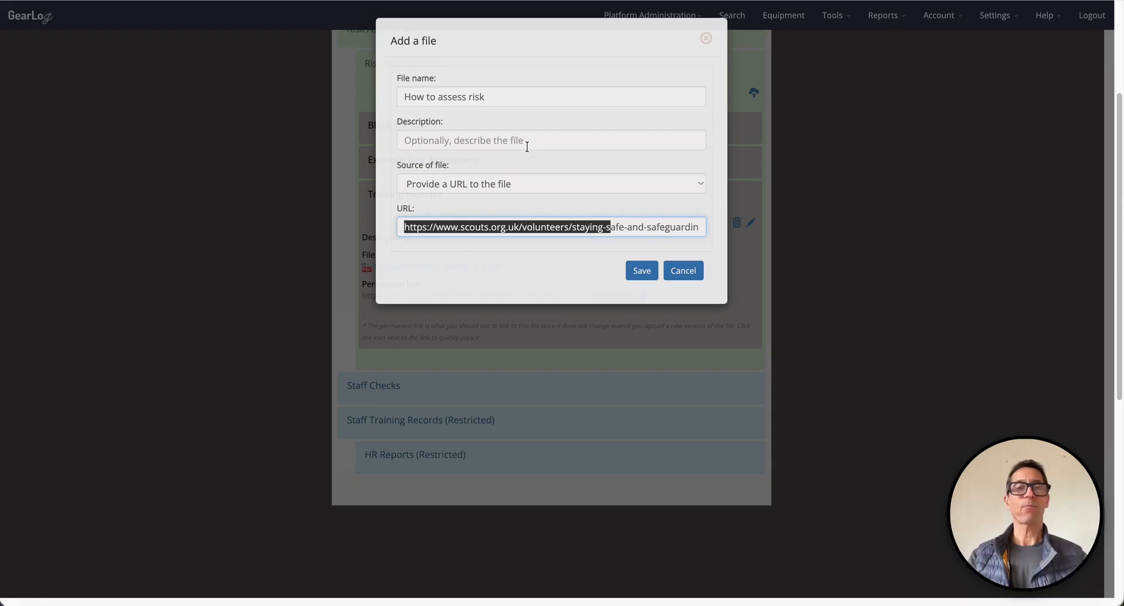
left_click(641, 270)
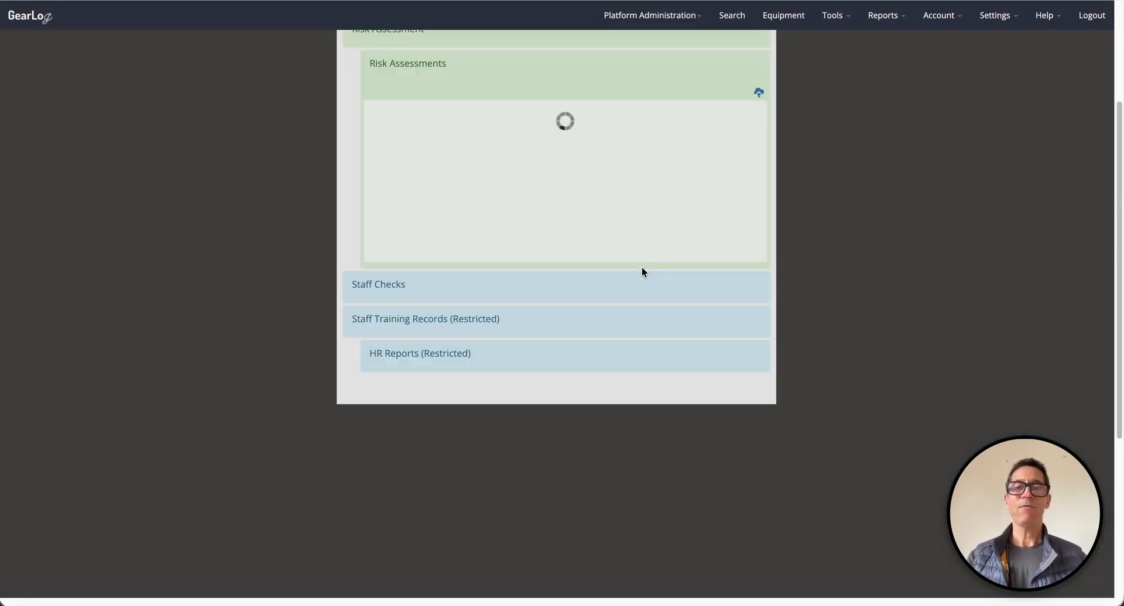
Expand the Training example and How to assess risk entries to compare the uploaded file's details with the URL entry's.
scroll(609, 238, "up", 2)
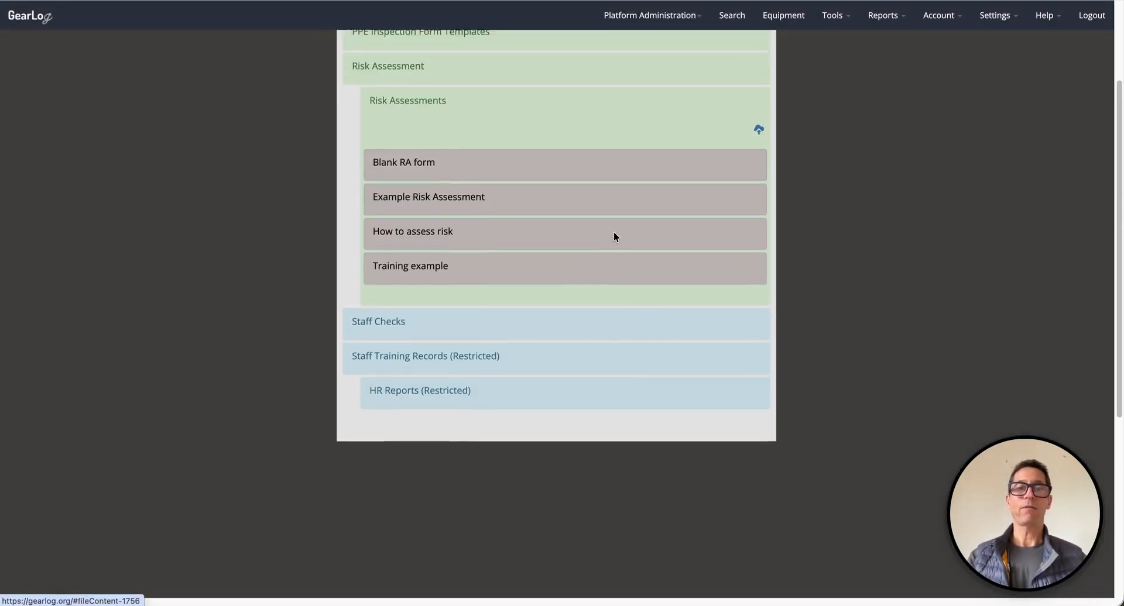
left_click(485, 278)
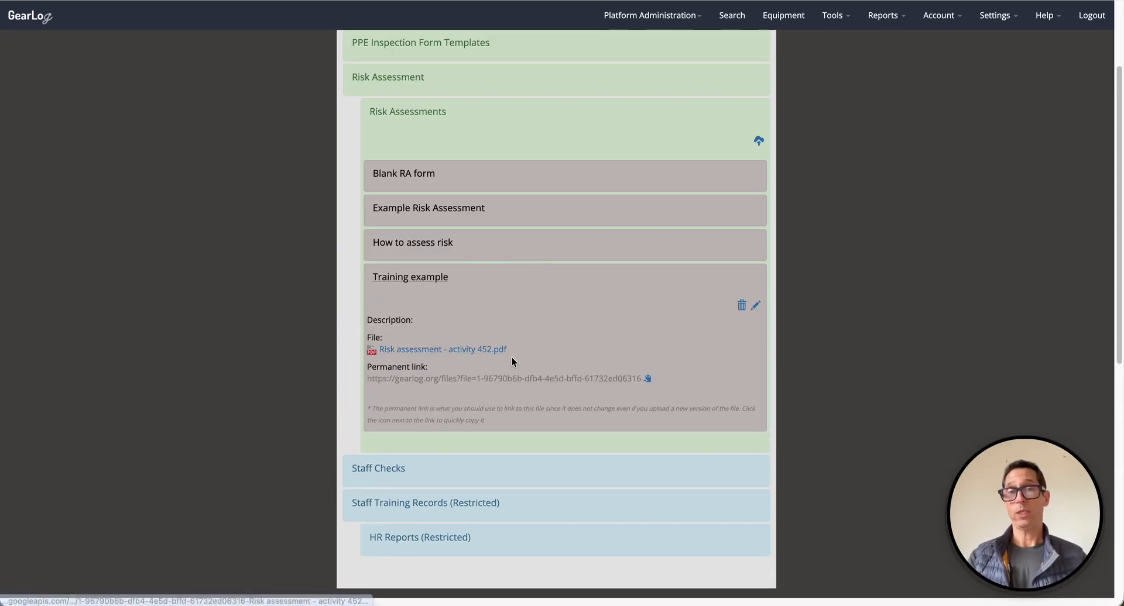
left_click(475, 246)
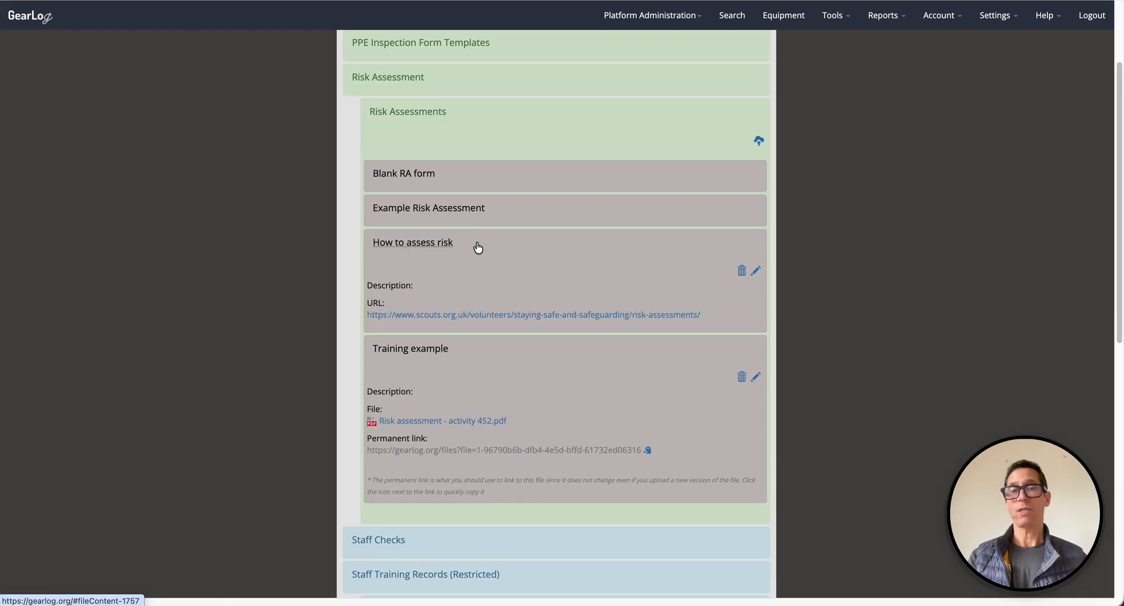